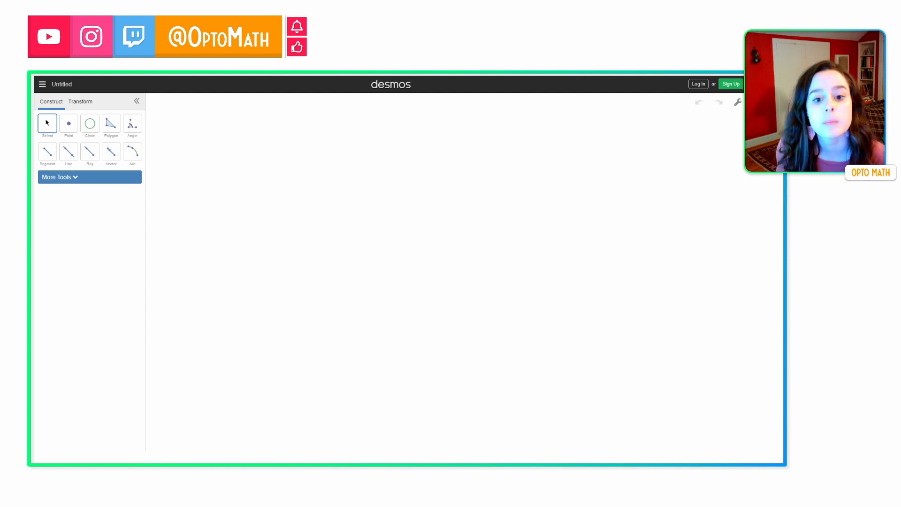
Draw a roughly horizontal segment across the middle of the canvas with the Segment tool.
click(47, 152)
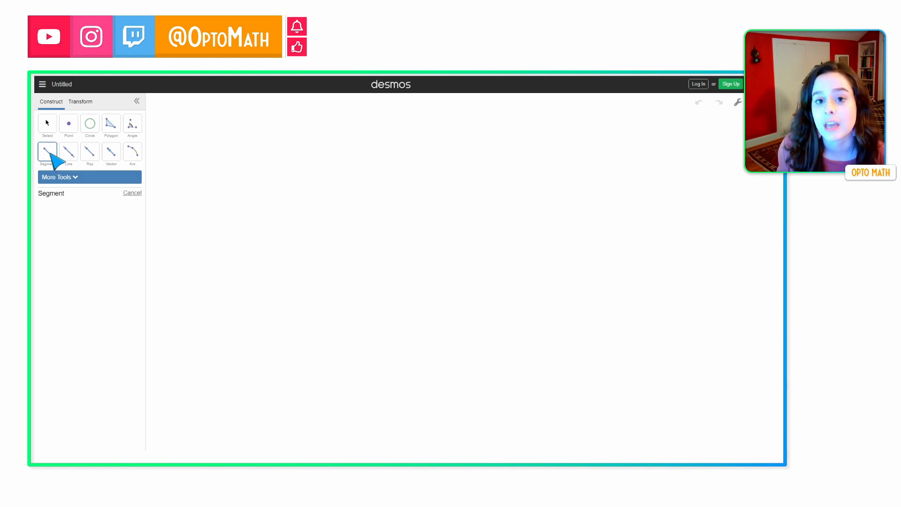
click(276, 272)
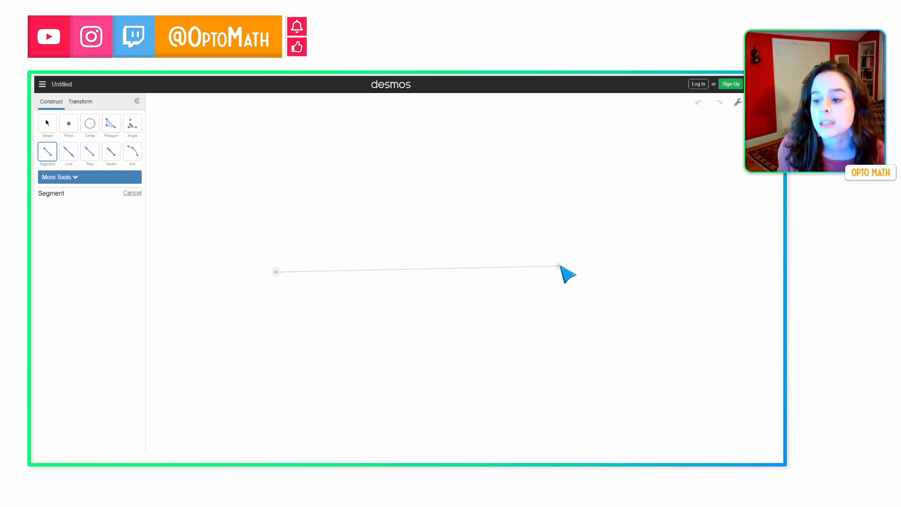
click(573, 268)
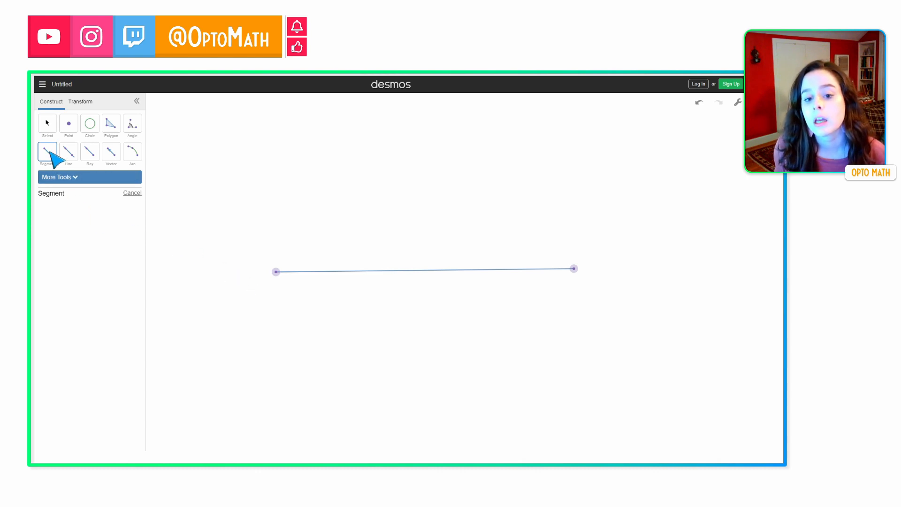
Draw a second segment from the right endpoint to a point on the first segment, left of its middle.
click(574, 269)
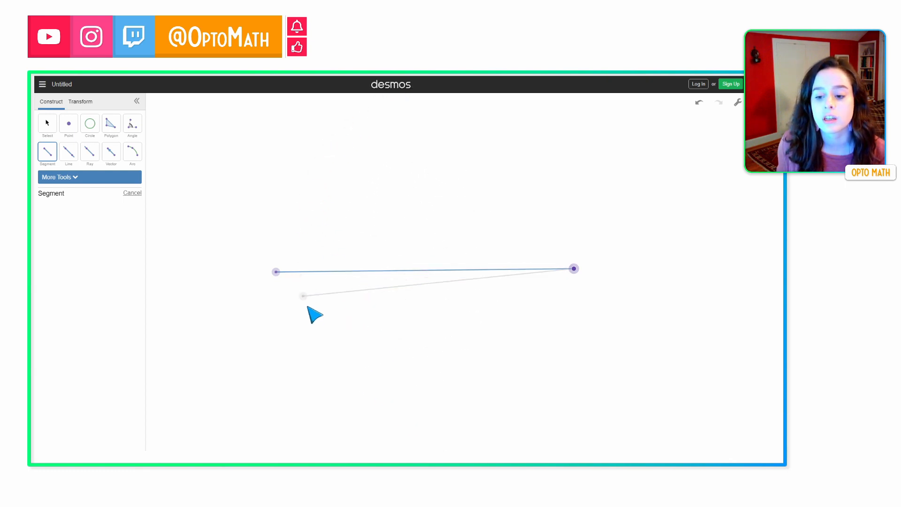
click(372, 271)
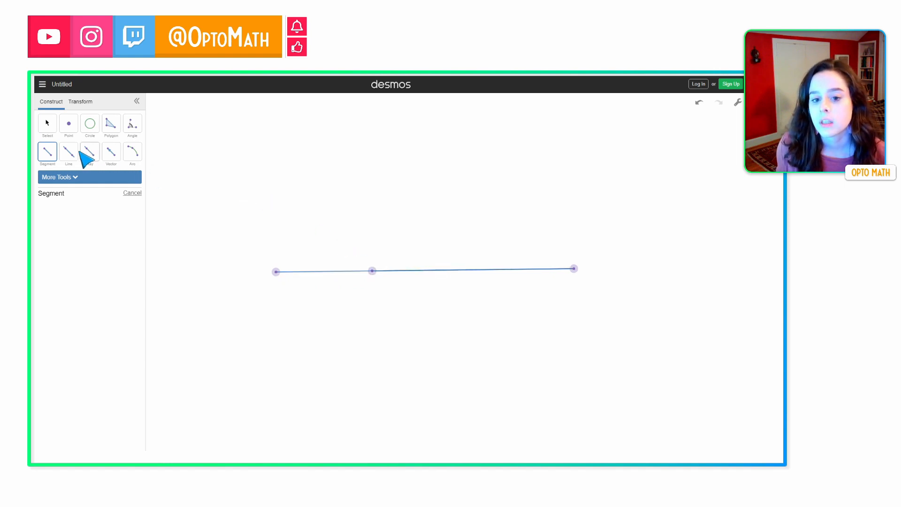
Select the new shorter segment and change its color to black.
click(48, 124)
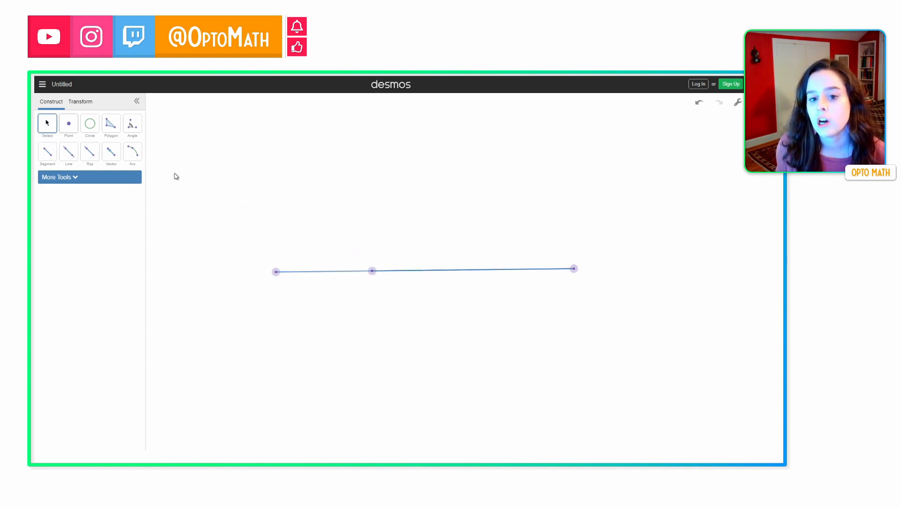
click(410, 270)
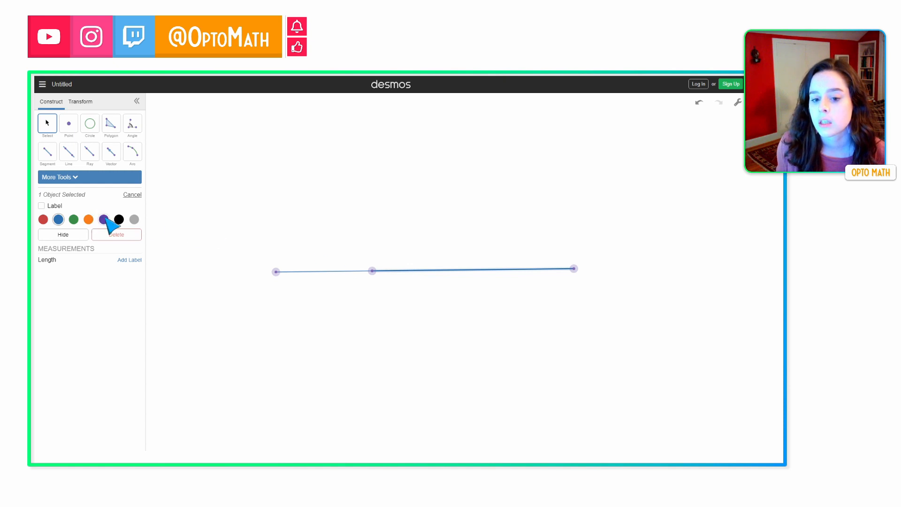
click(118, 219)
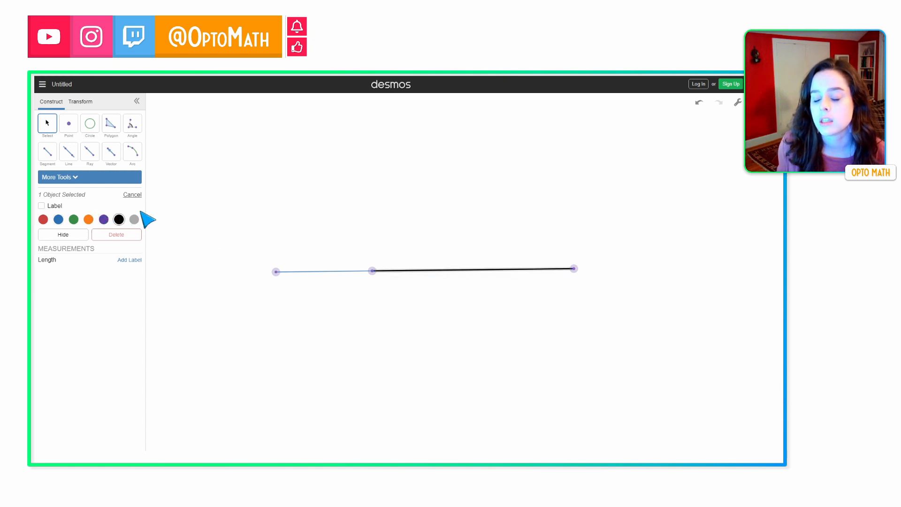
click(318, 192)
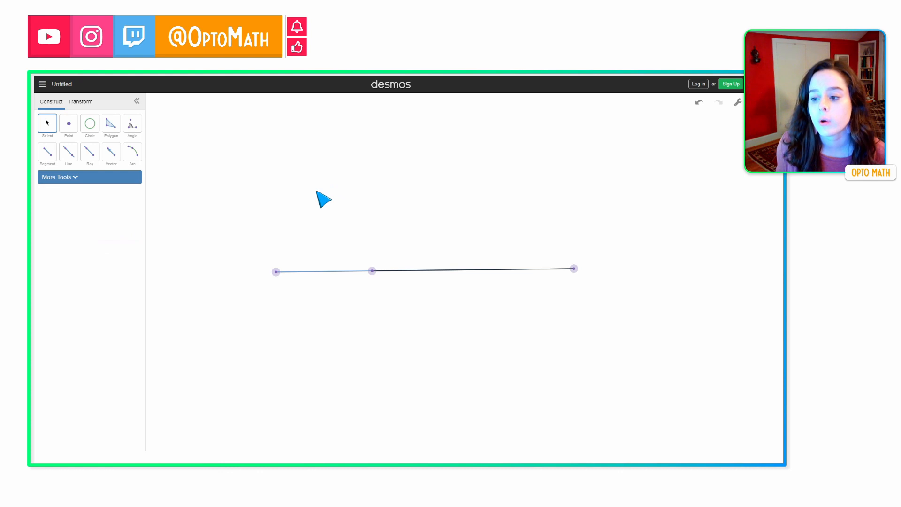
Use the Compass to draw two circles with the black segment as radius, centered at each endpoint of the long segment.
click(81, 178)
click(66, 195)
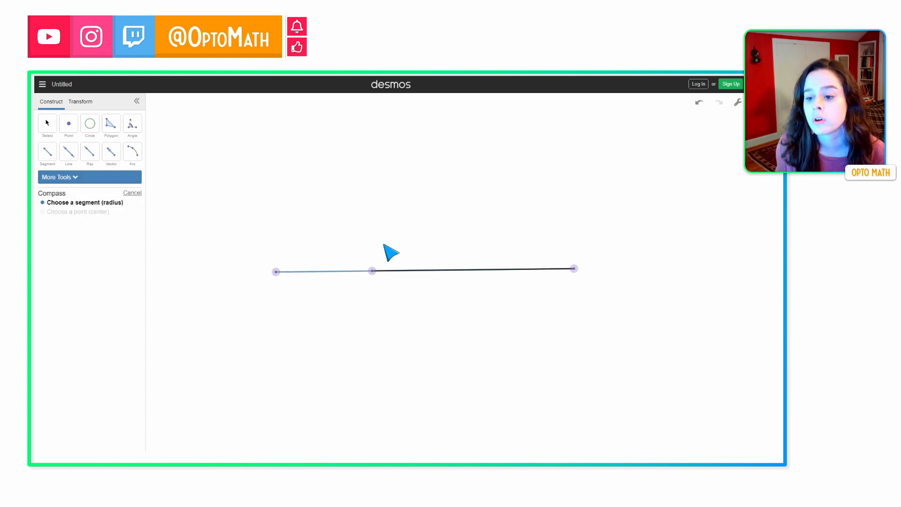
click(432, 271)
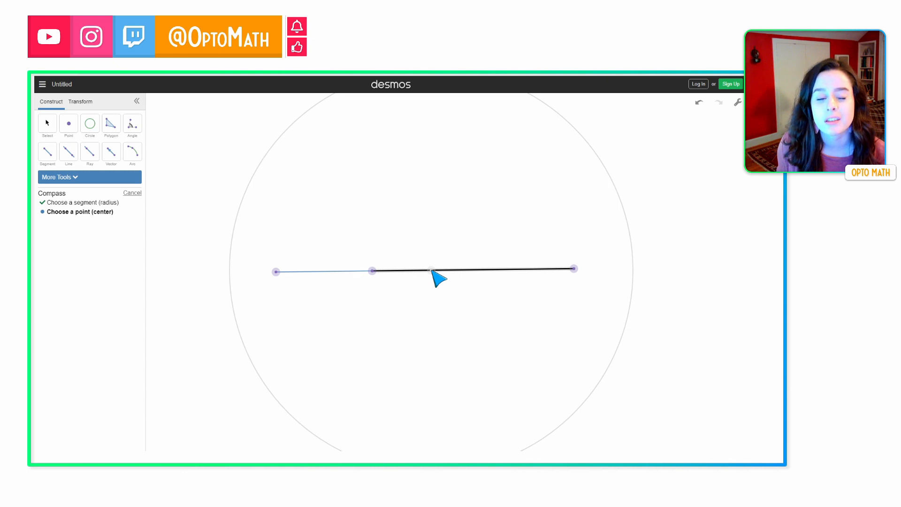
click(574, 269)
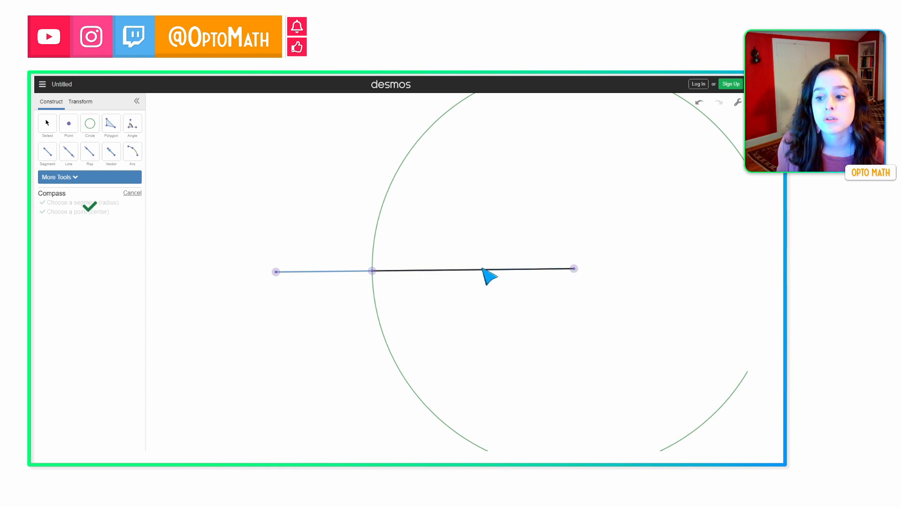
click(467, 270)
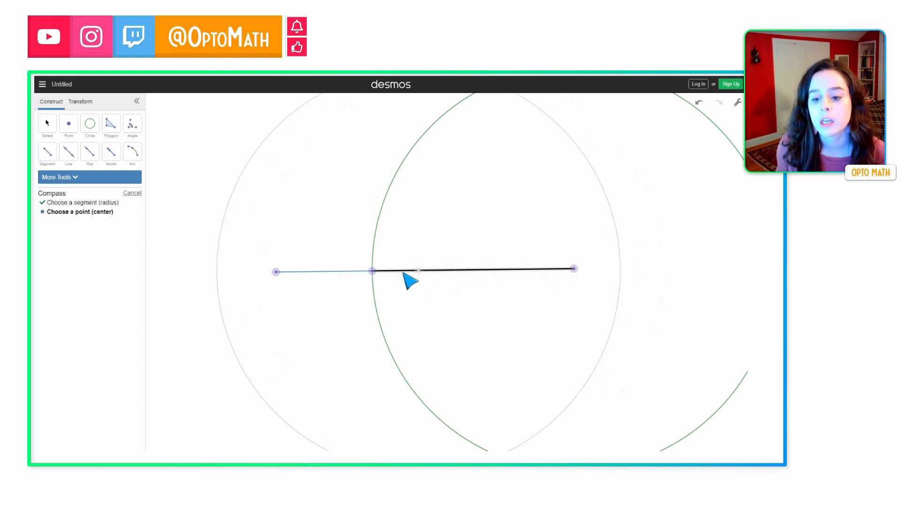
click(275, 272)
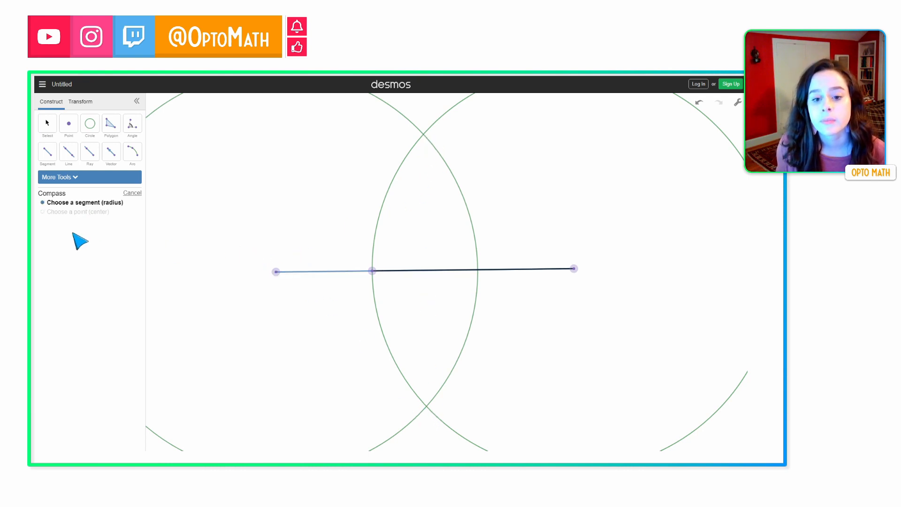
Draw a line through the two intersection points of the circles.
click(67, 151)
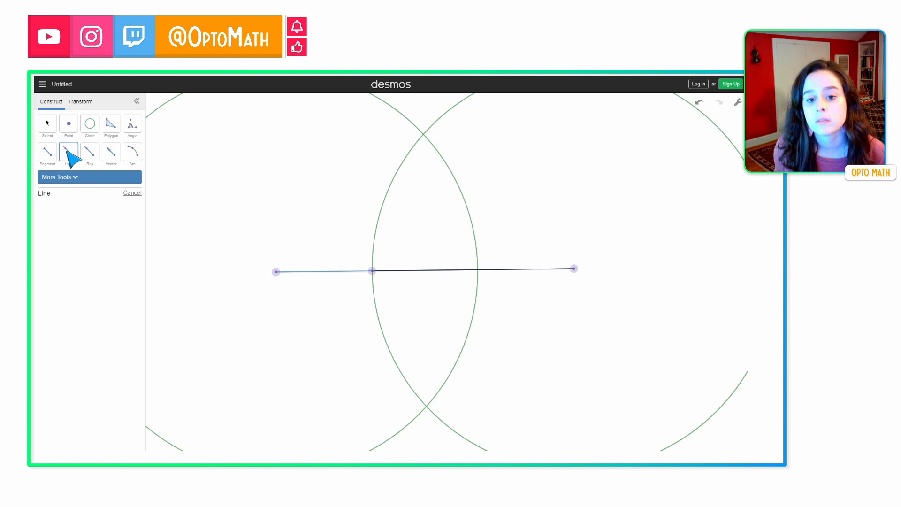
click(422, 134)
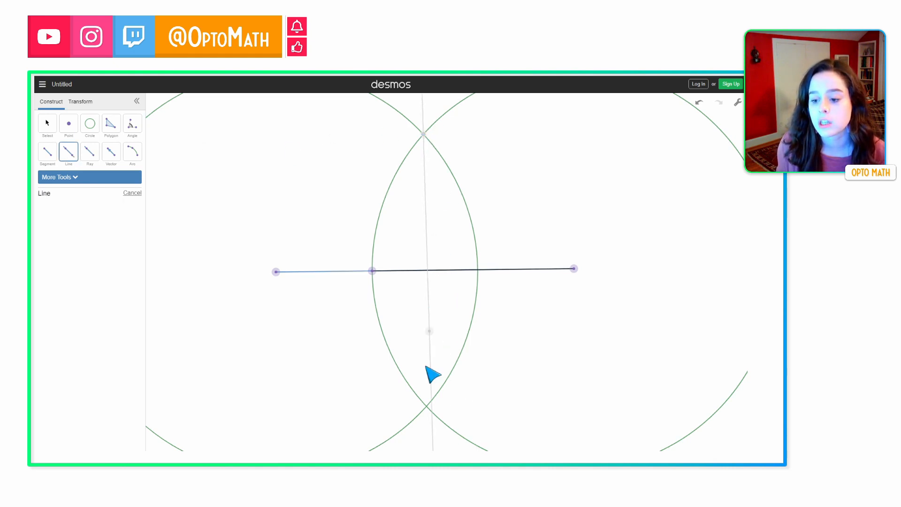
click(426, 406)
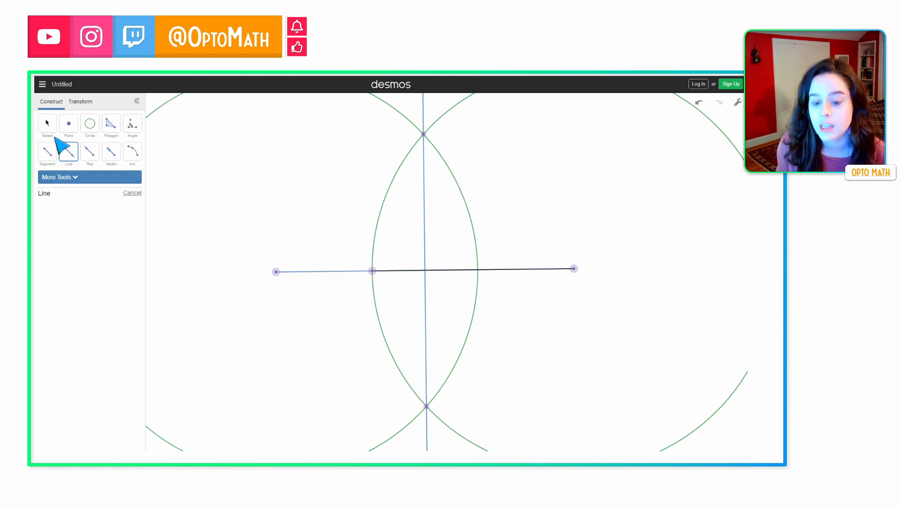
Measure the angle between the new line and the segment at their crossing point.
click(133, 125)
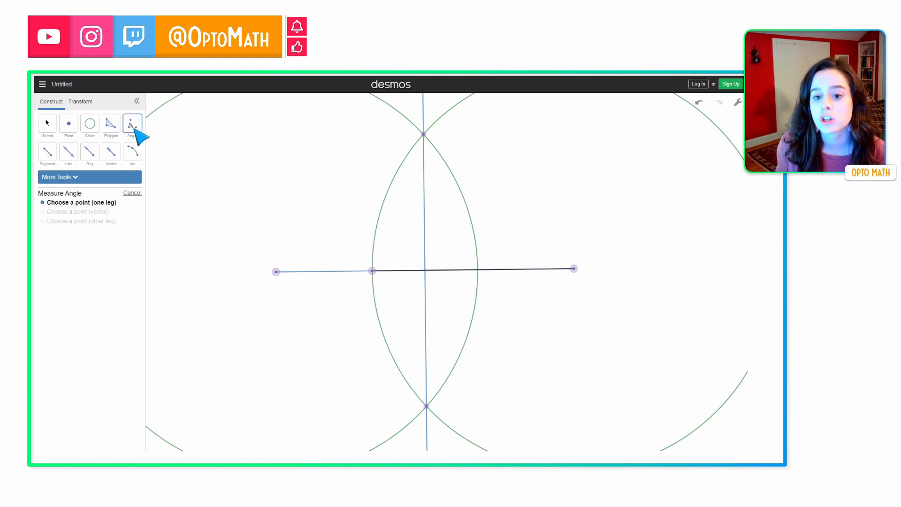
click(423, 135)
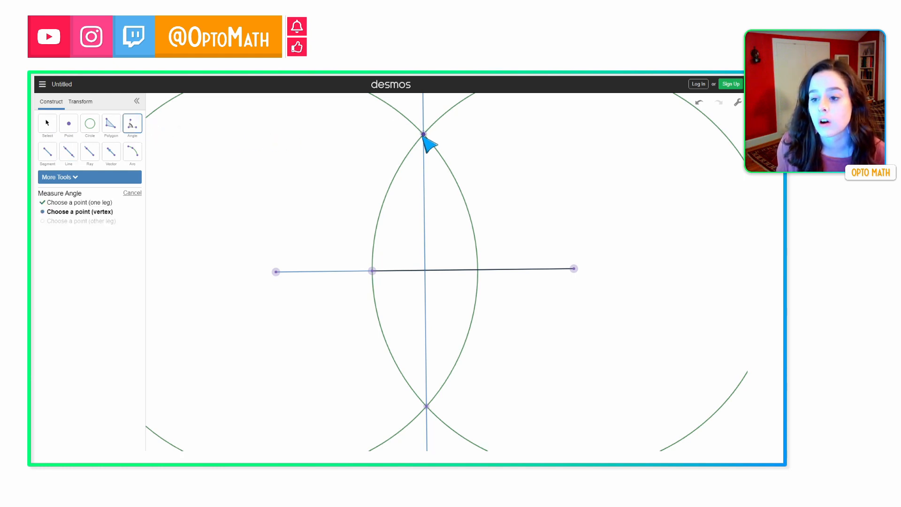
click(426, 271)
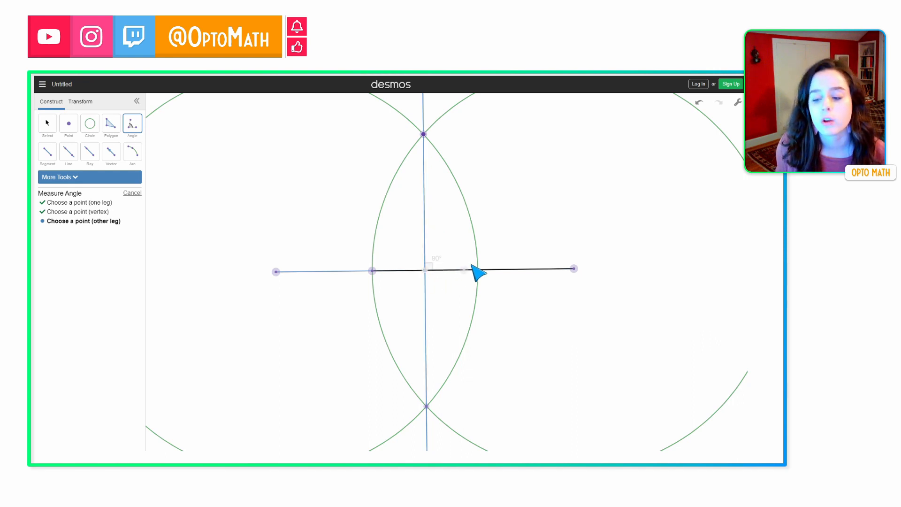
click(574, 269)
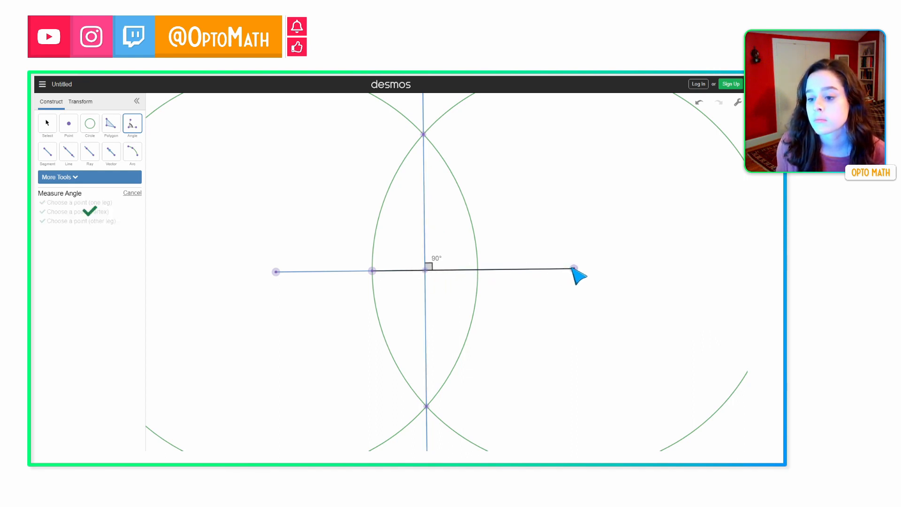
click(47, 124)
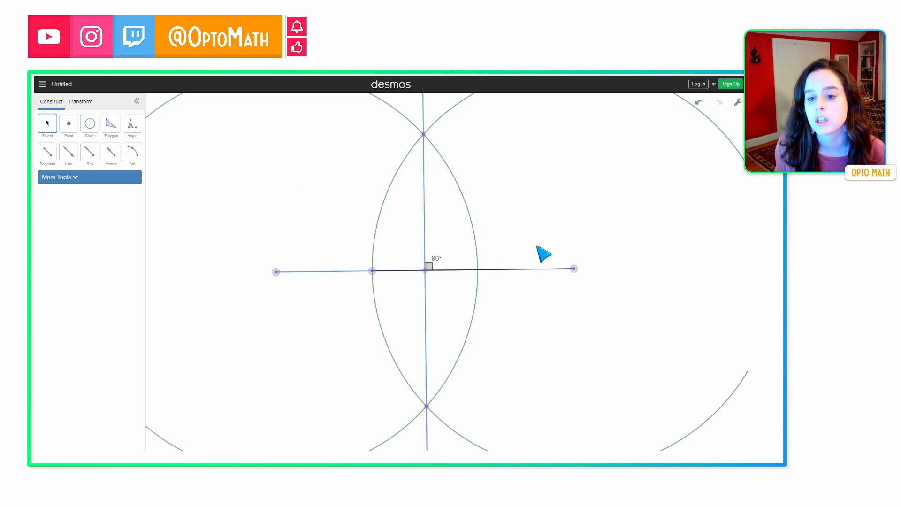
Move the segment's right endpoint inward and show length labels on the line pieces above and below the segment.
drag(573, 270, 522, 271)
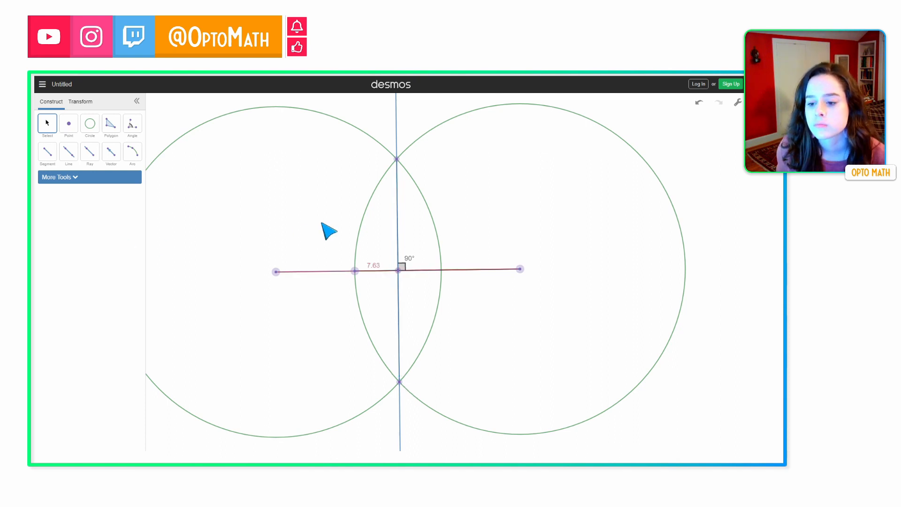
click(397, 233)
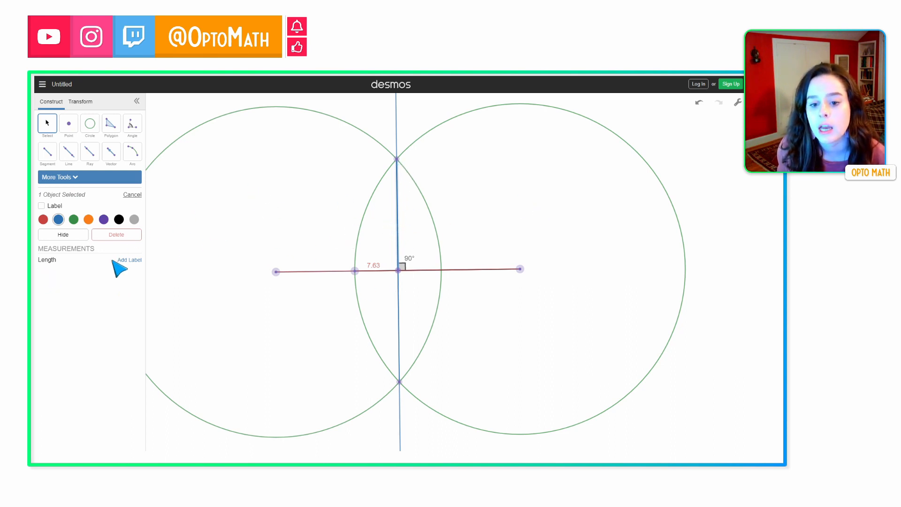
click(129, 260)
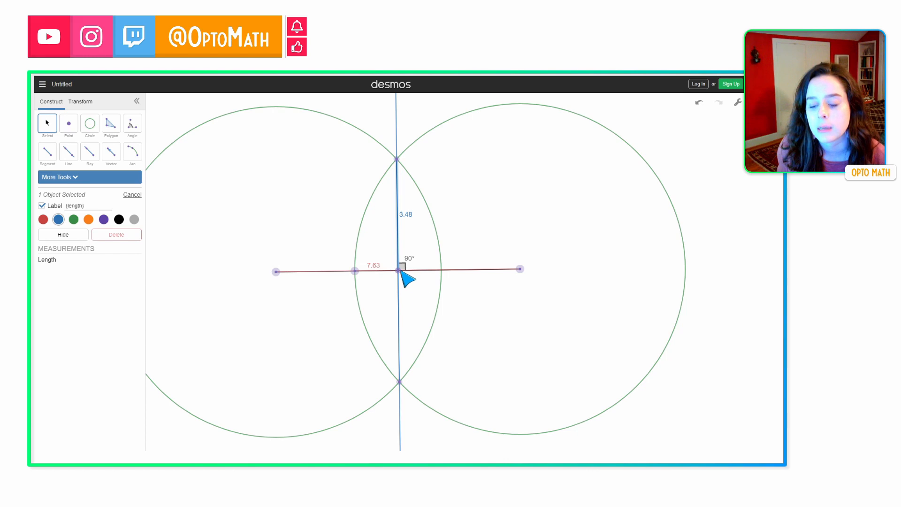
click(399, 311)
click(127, 260)
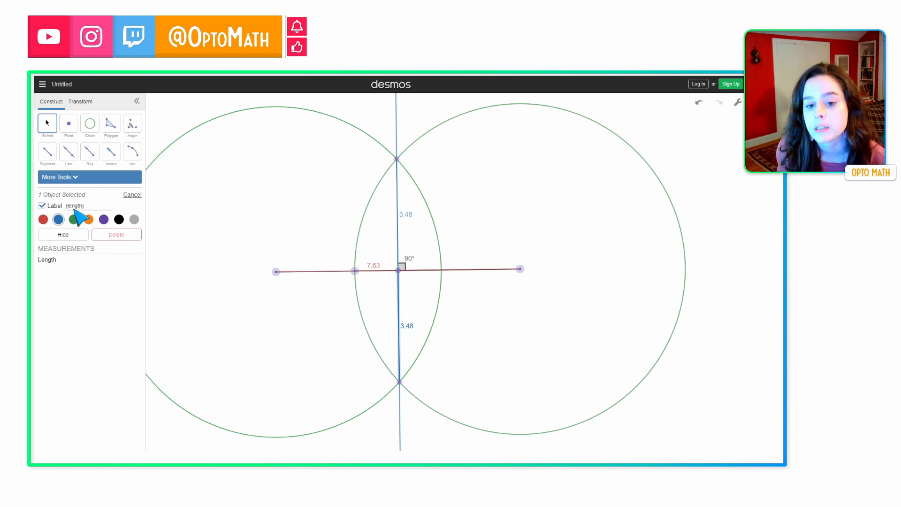
Draw a segment from the crossing point to the right endpoint of the original segment.
click(47, 150)
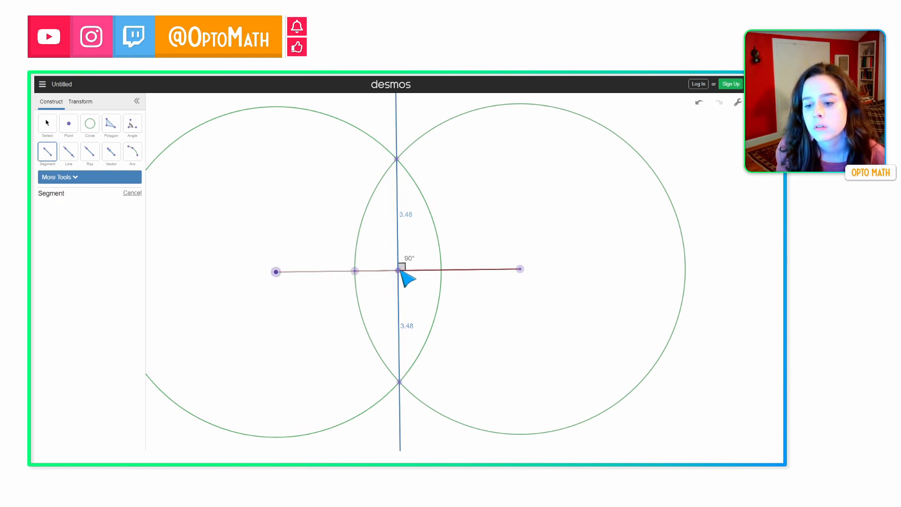
click(398, 271)
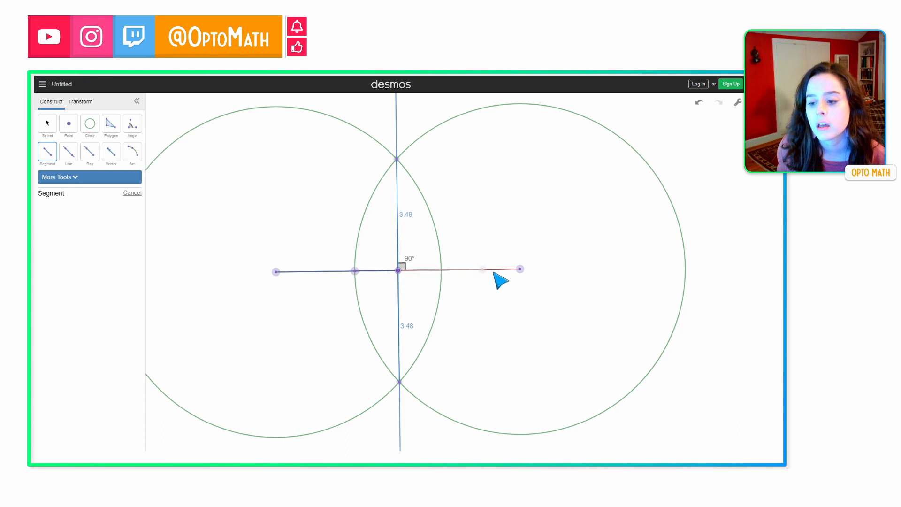
click(520, 269)
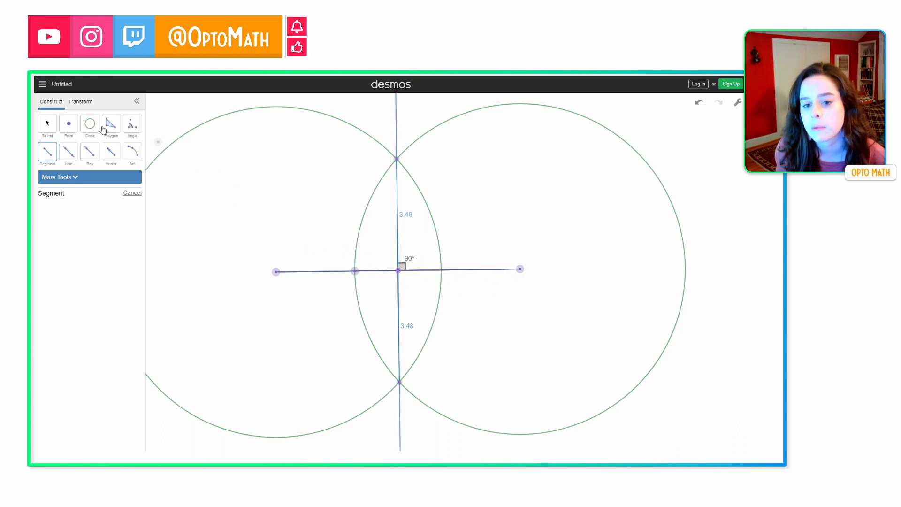
Show length labels on the left and right halves of the original segment.
click(49, 124)
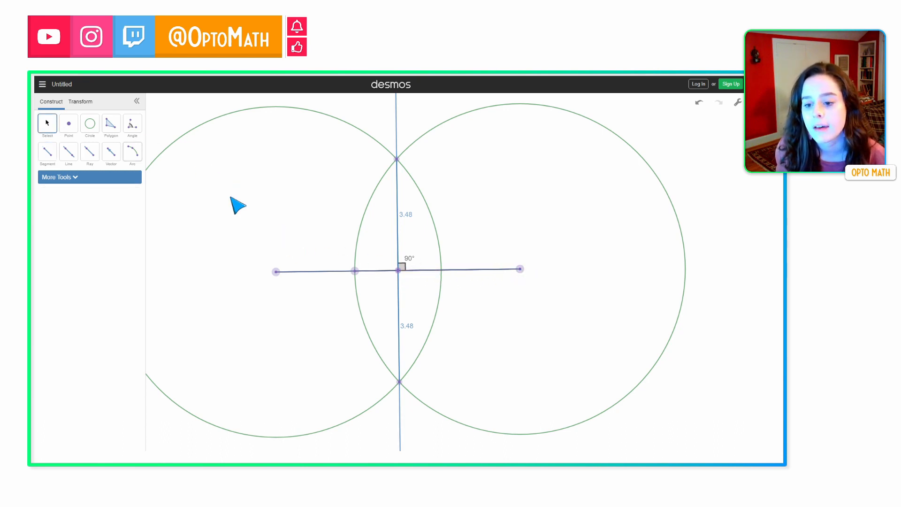
click(331, 271)
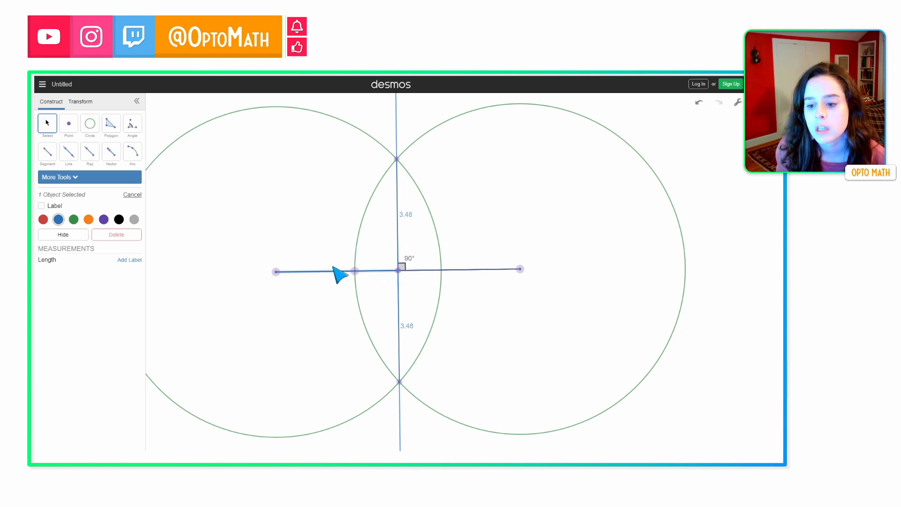
click(121, 261)
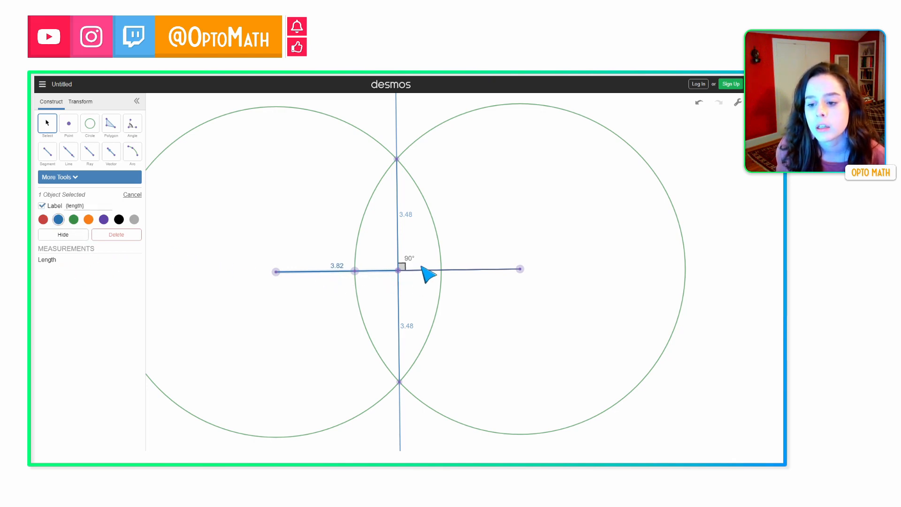
click(422, 270)
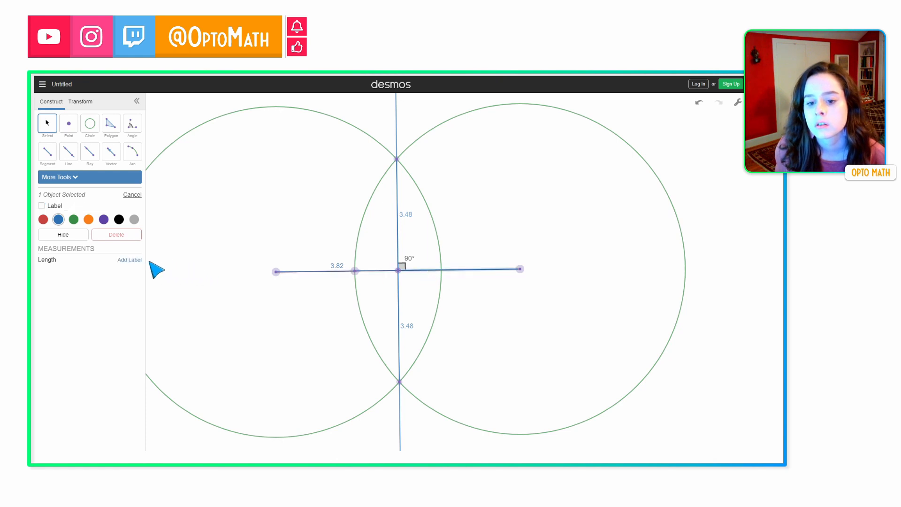
click(130, 260)
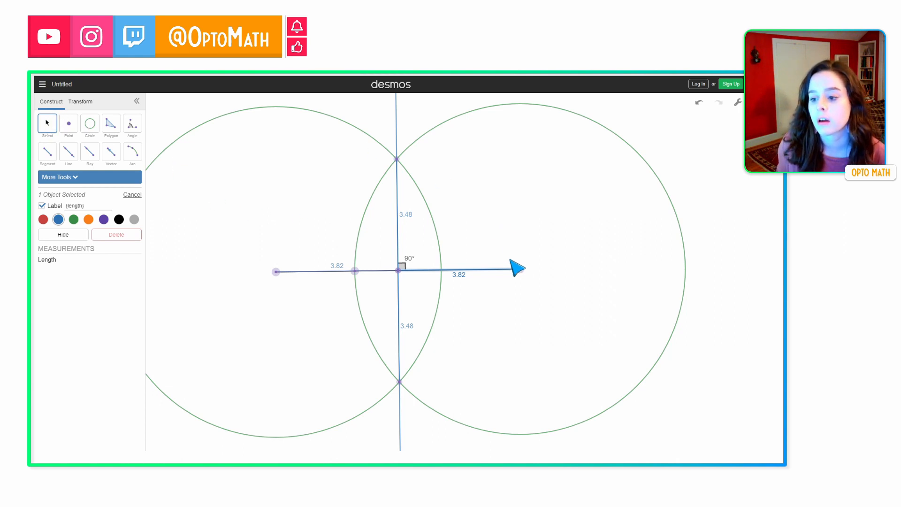
Drag the segment's right endpoint to new positions to test that the bisector construction holds.
drag(519, 269, 421, 218)
drag(458, 207, 464, 248)
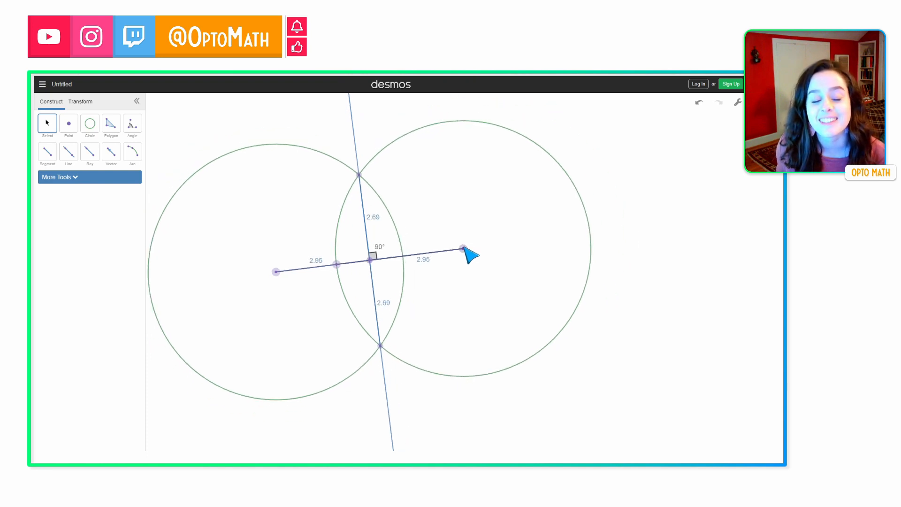